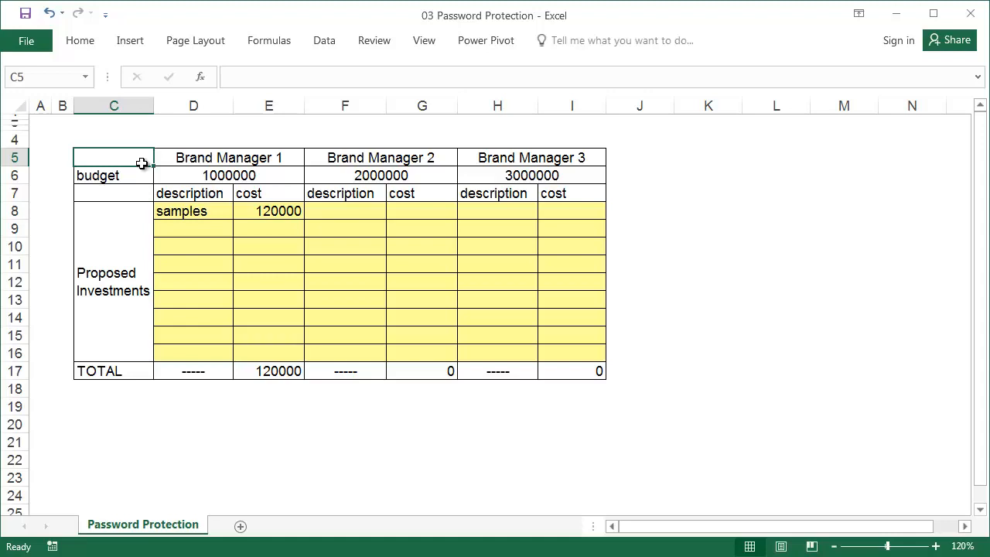
- Look over the Brand Manager headings, the yellow input cells and the row 6 budget figures
left_click(247, 154)
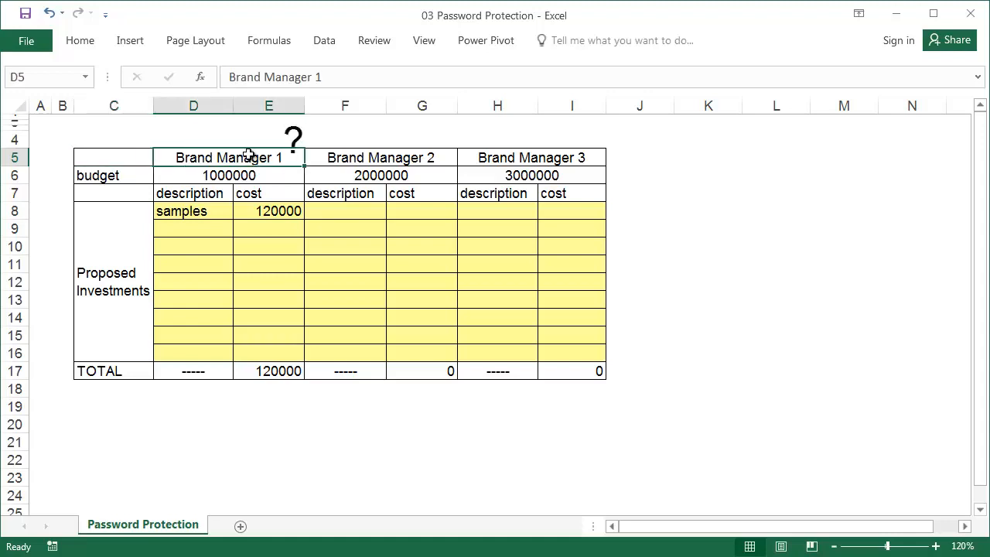
left_click(362, 153)
left_click(525, 153)
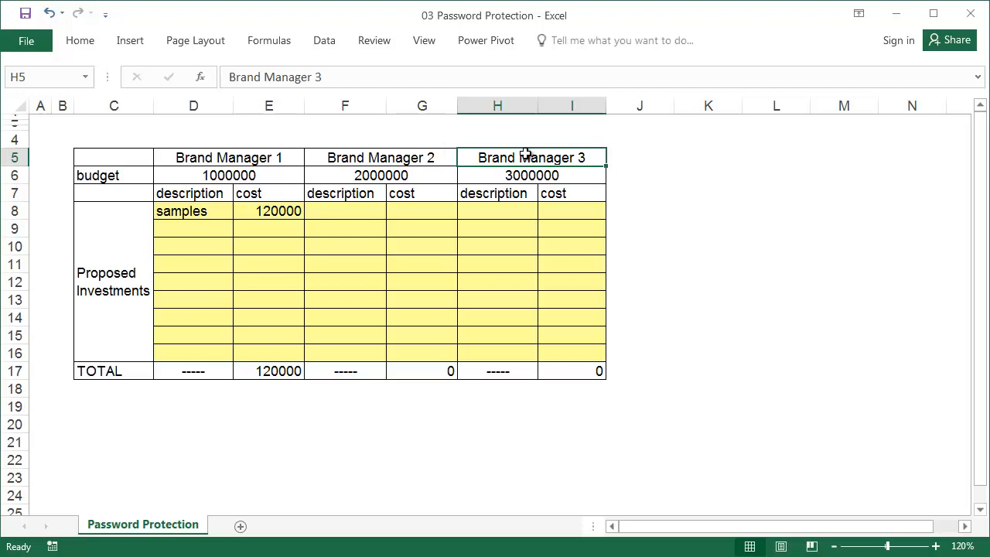
left_click_drag(293, 157, 786, 154)
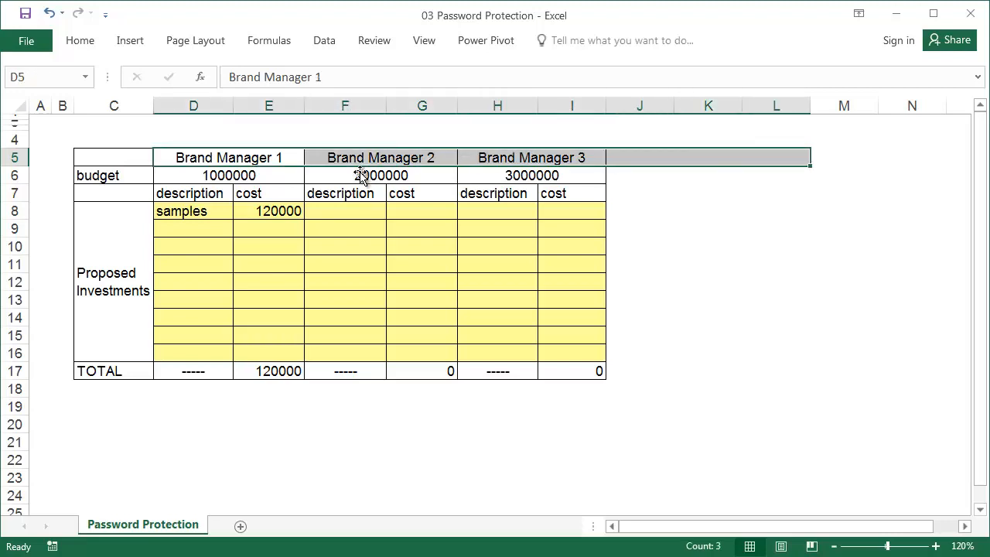
left_click(276, 155)
left_click_drag(224, 212, 545, 345)
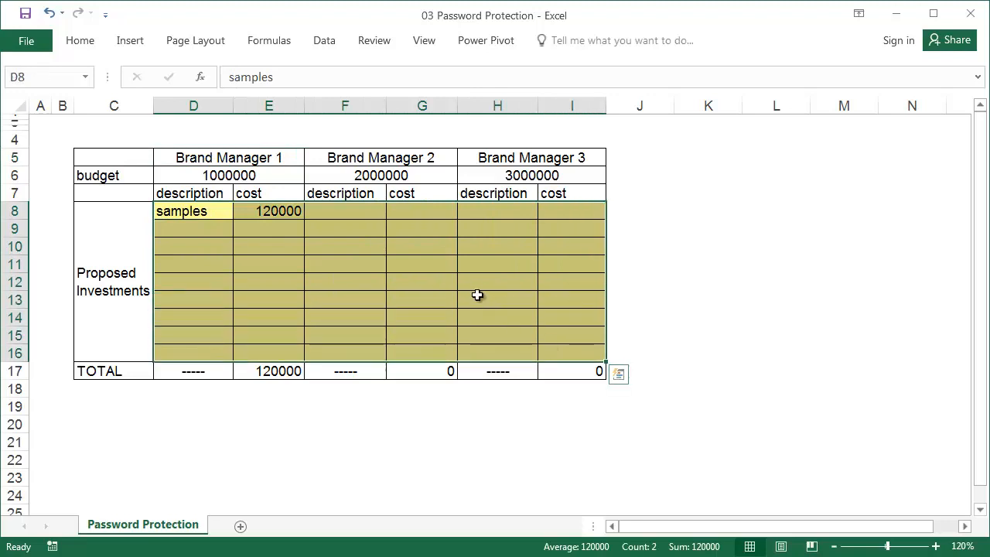
left_click(431, 272)
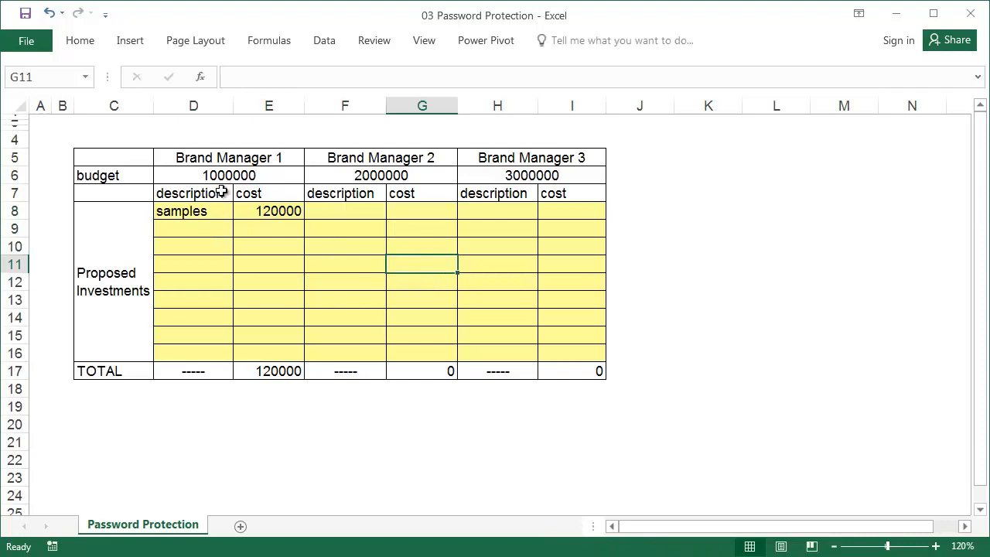
left_click_drag(229, 173, 472, 176)
left_click(137, 177)
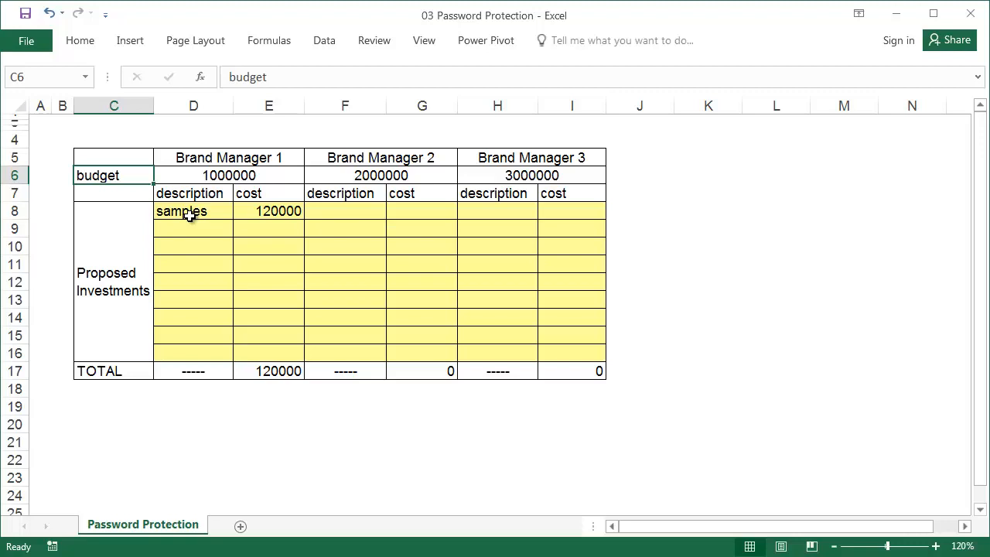
- Turn off the Locked protection setting for the yellow cells D8:I16
left_click_drag(190, 215, 573, 350)
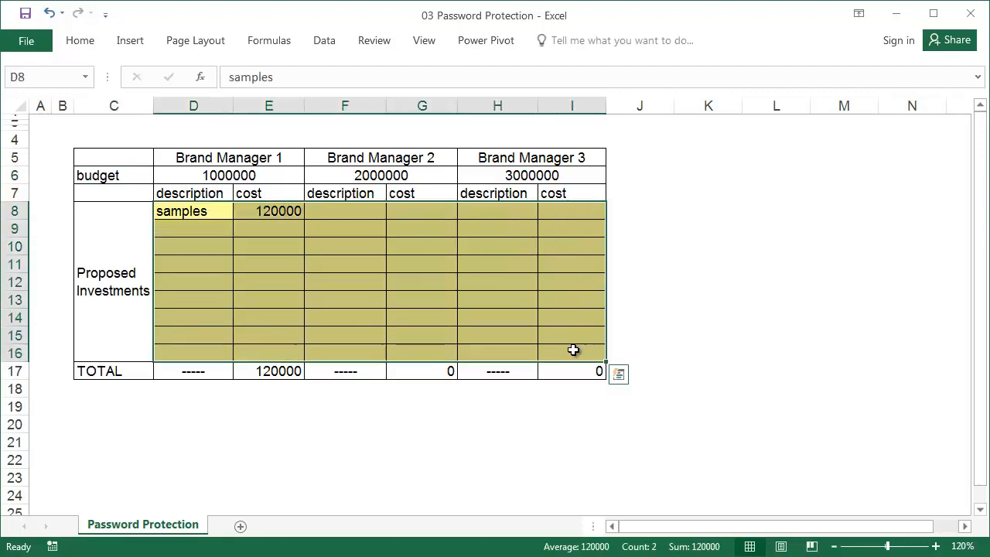
right_click(319, 211)
left_click(410, 503)
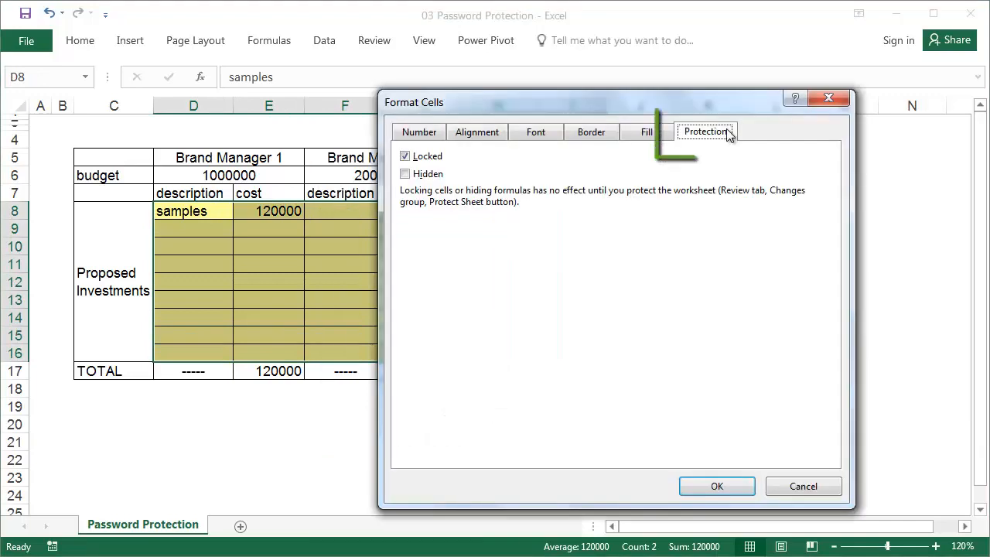
left_click(440, 158)
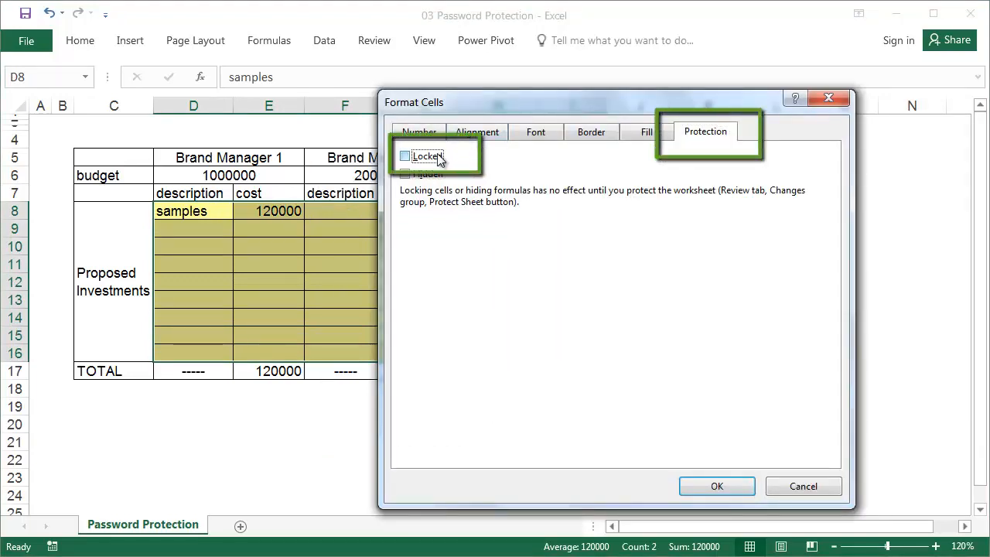
left_click(717, 486)
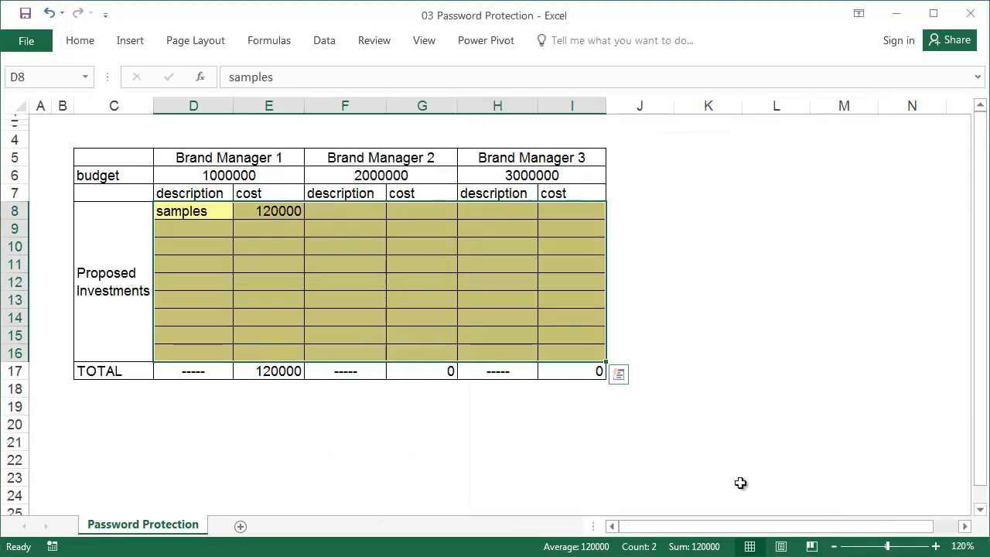
left_click(459, 280)
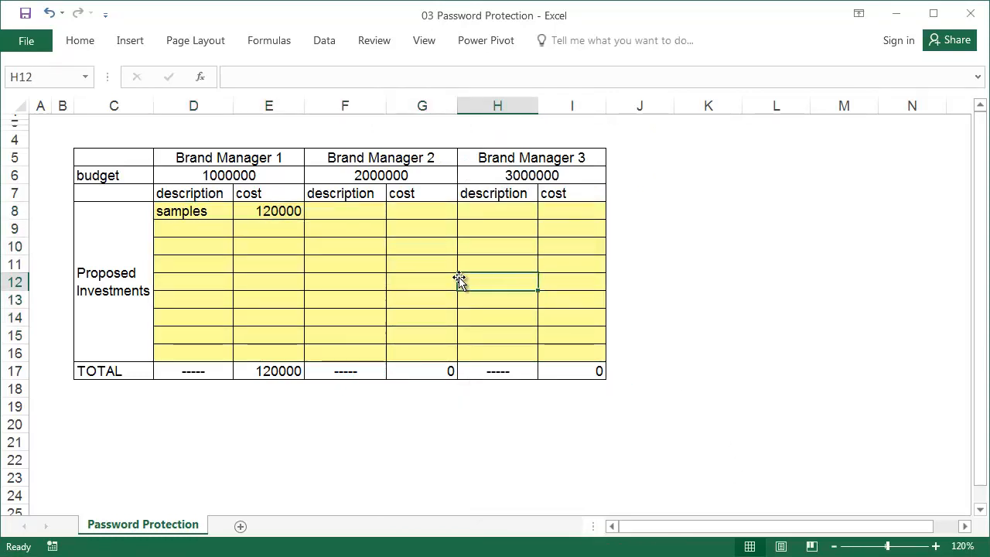
left_click(372, 40)
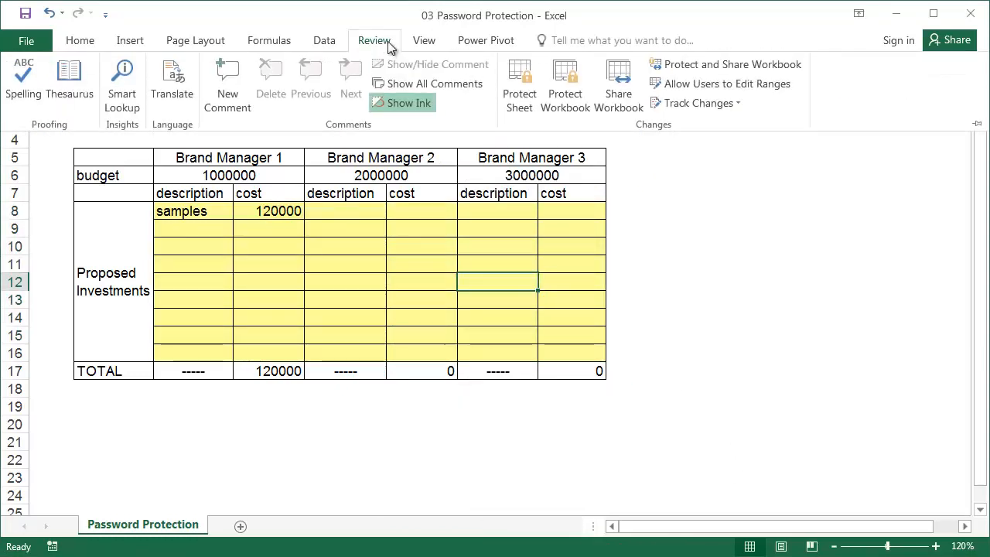
- Protect the worksheet with a password, entered and then confirmed
left_click(514, 101)
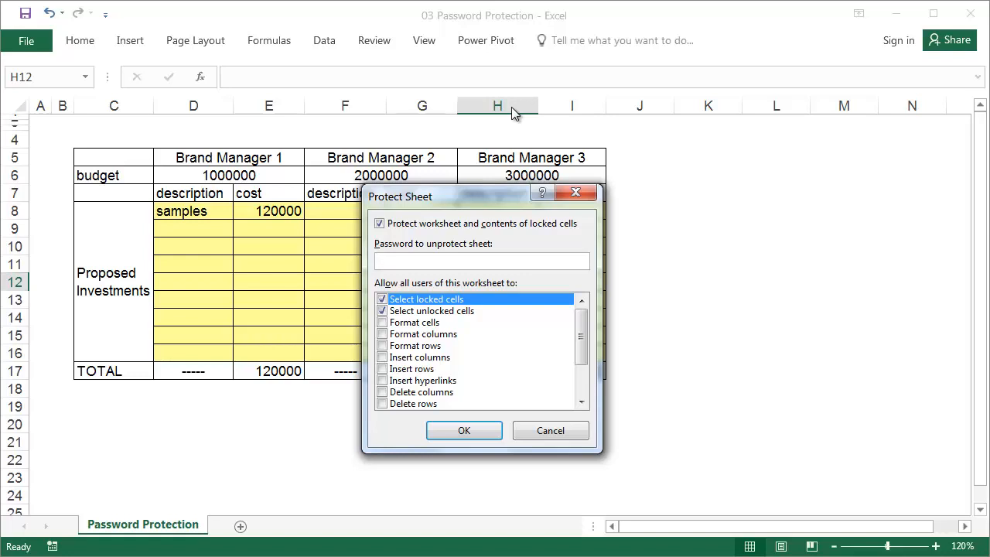
type("••••••")
left_click(477, 431)
type("••")
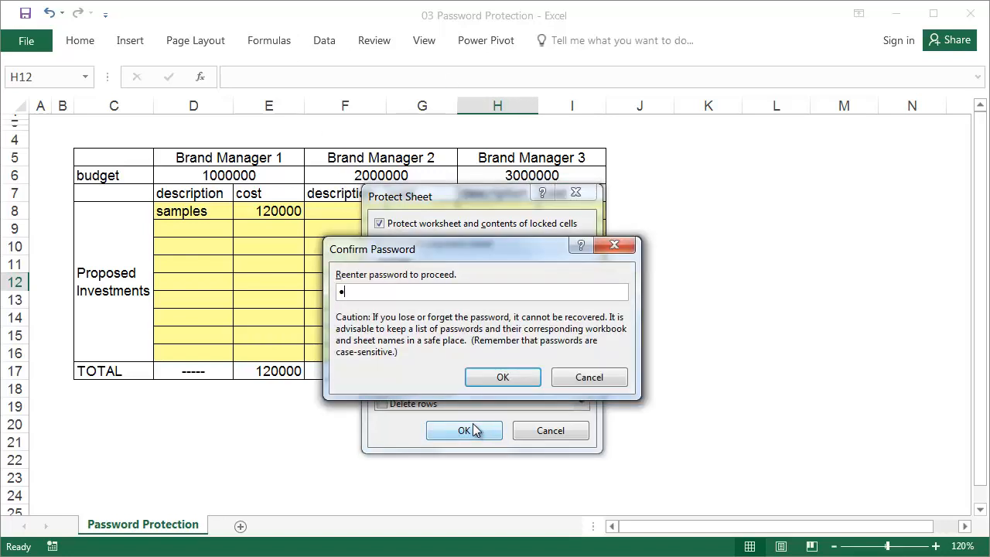
type("••••")
key("Return")
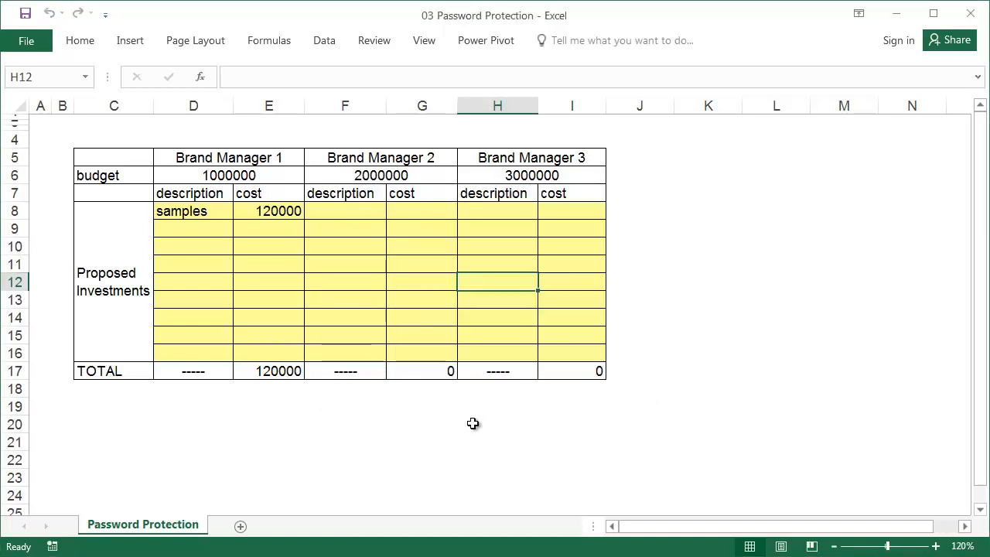
- Enter a test cost of 123 in E9 under Brand Manager 1
left_click(259, 234)
type("123")
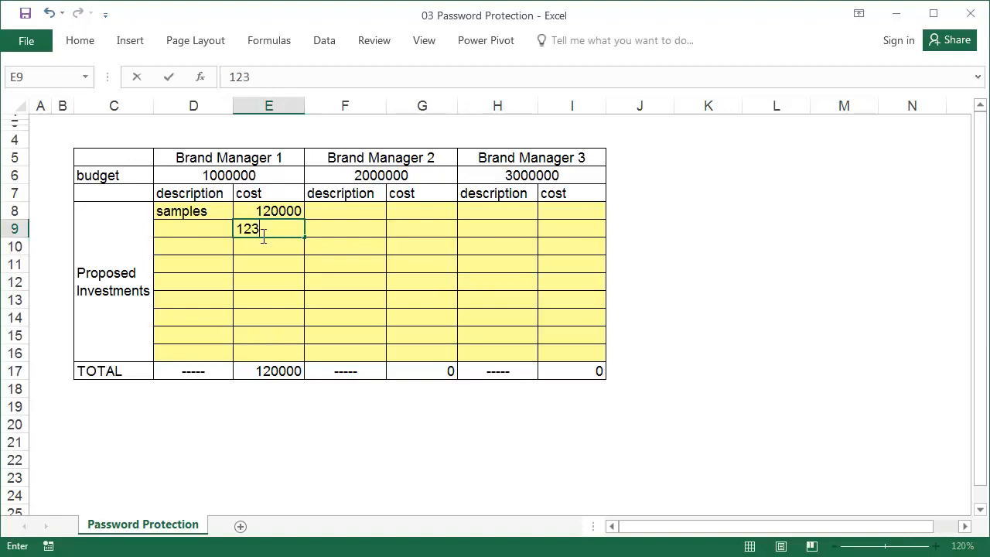
key("Return")
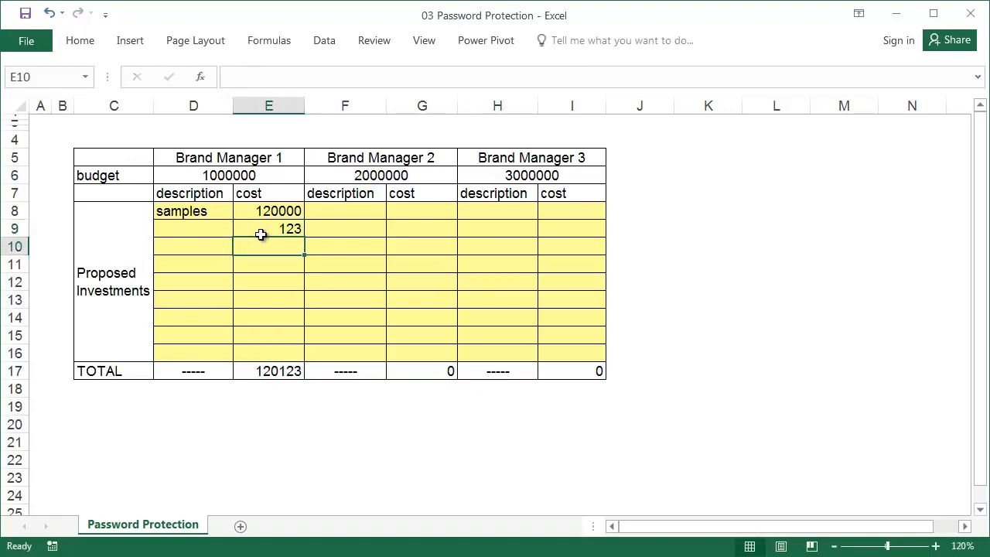
- Try editing the locked budget cell D6 and dismiss the protected-sheet warning
left_click(265, 177)
double_click(266, 177)
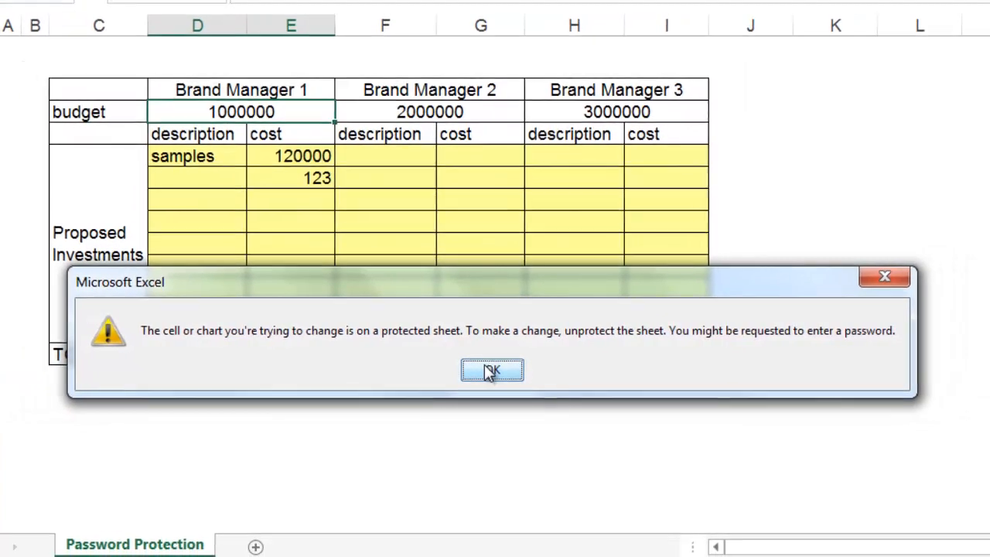
left_click(492, 373)
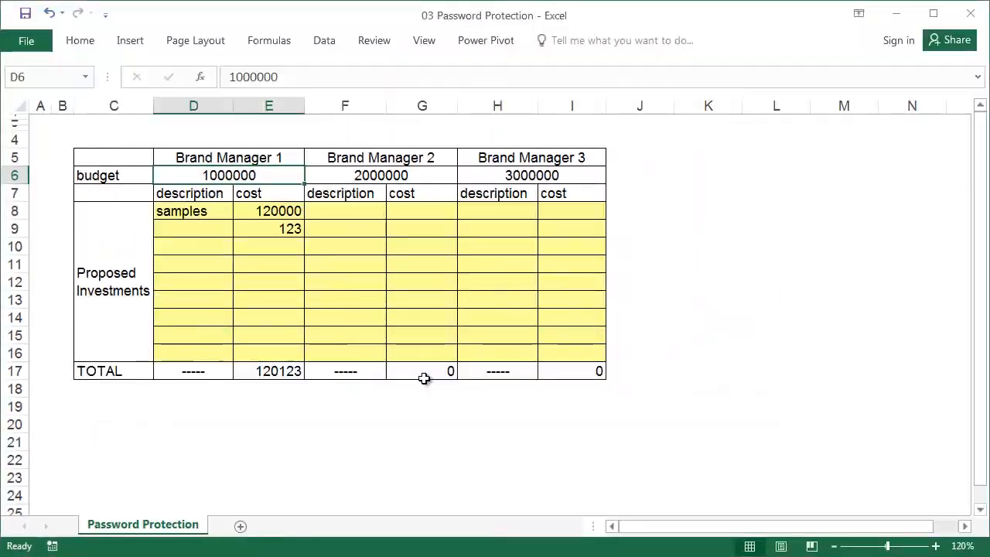
left_click(294, 246)
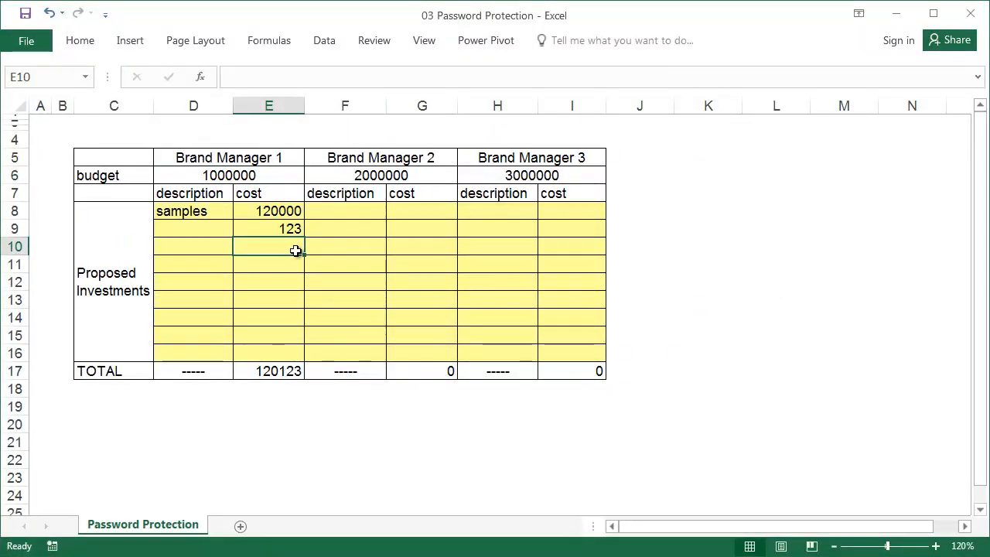
left_click(376, 40)
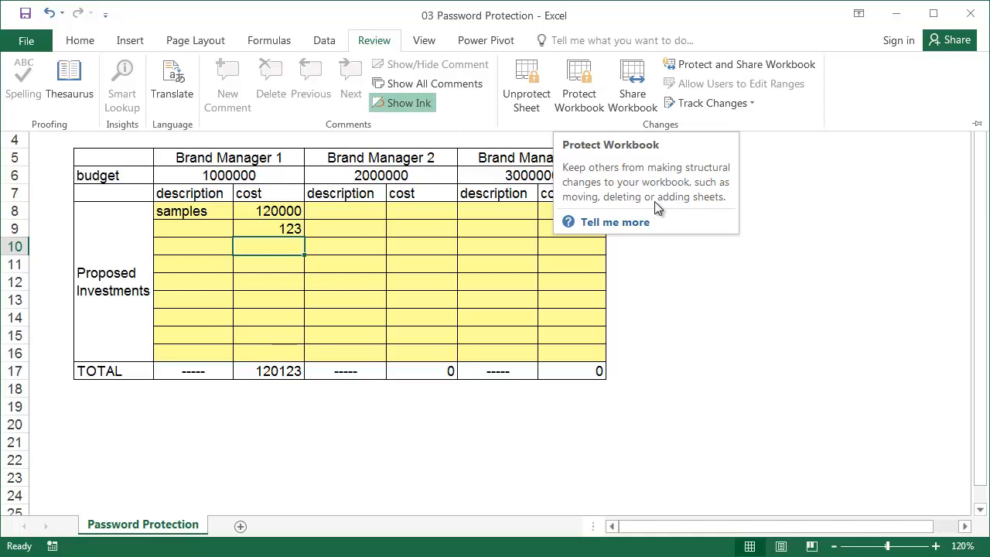
left_click(523, 102)
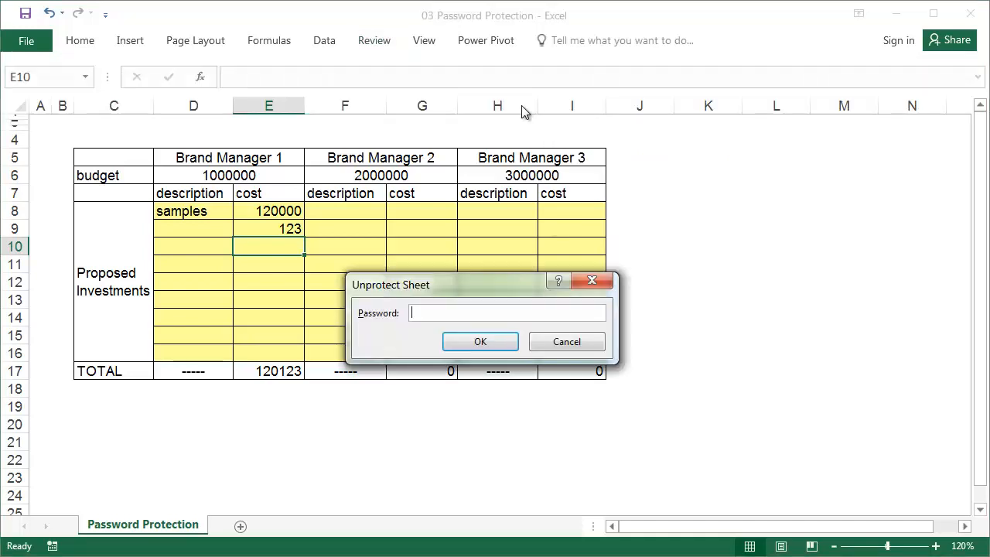
left_click(566, 342)
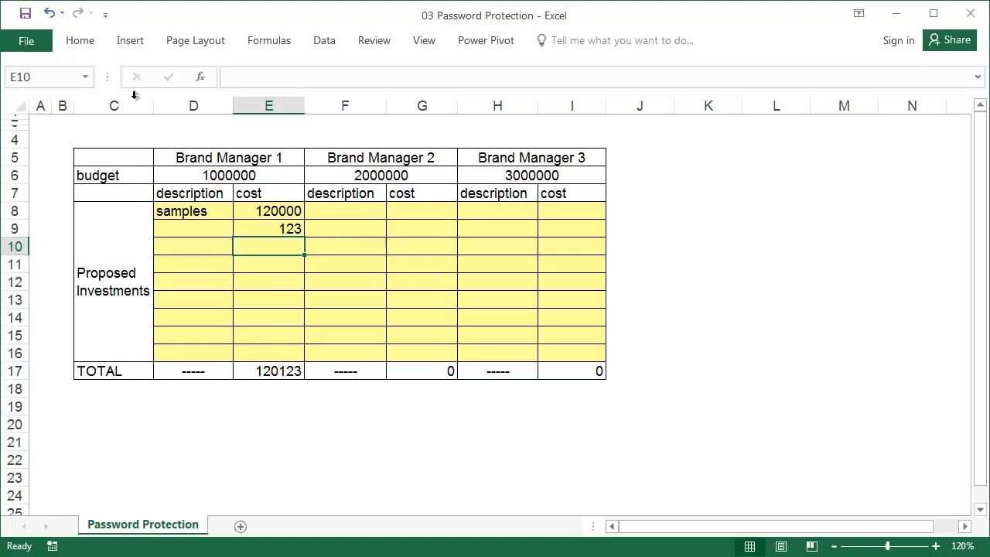
left_click(42, 41)
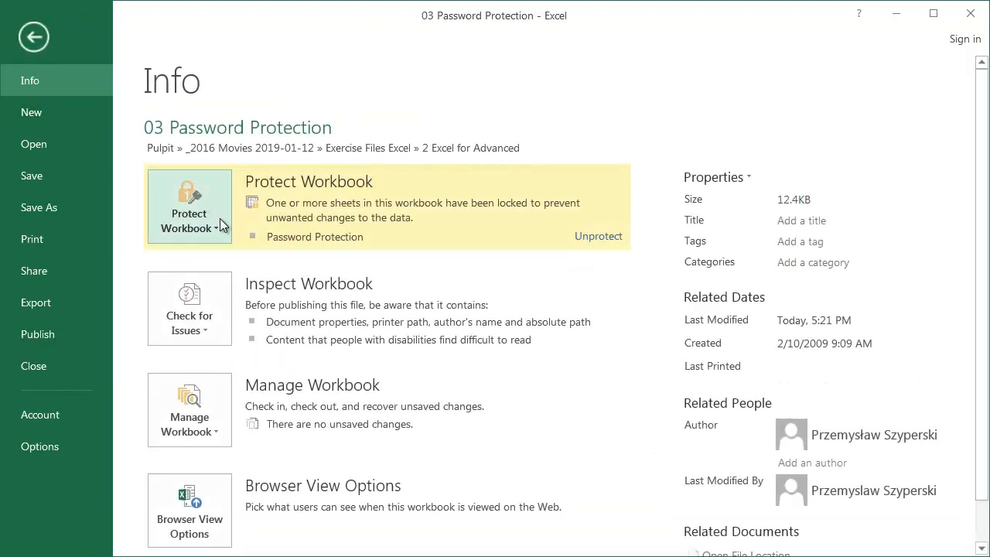
- Encrypt the workbook with a confirmed opening password, then close it and save the changes
left_click(221, 222)
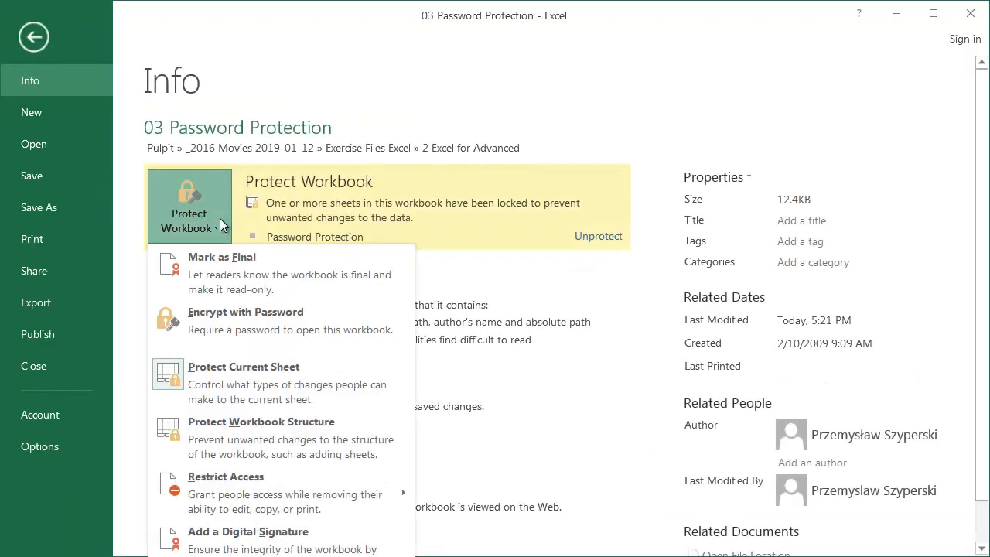
left_click(268, 312)
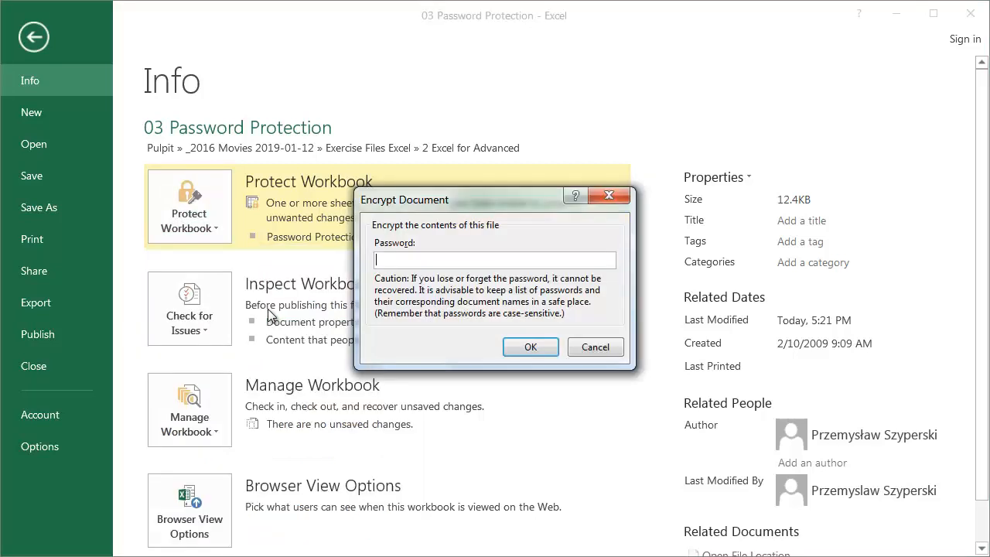
type("12")
key("Return")
type("12")
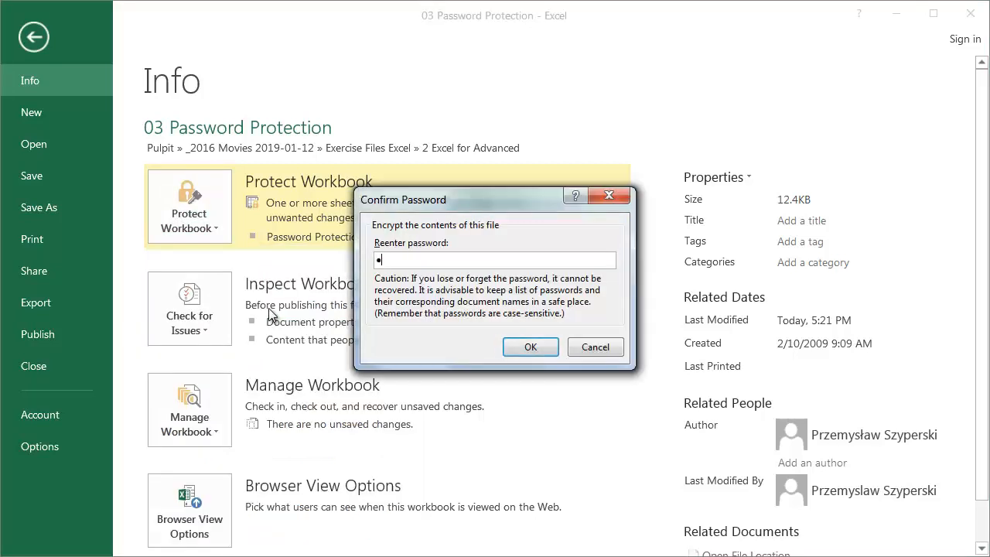
key("Return")
left_click(68, 368)
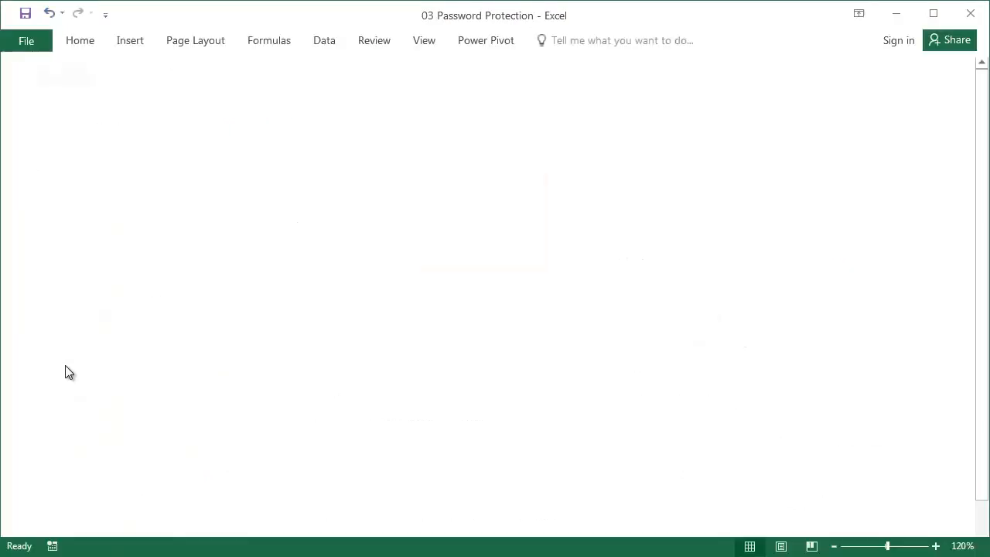
left_click(358, 354)
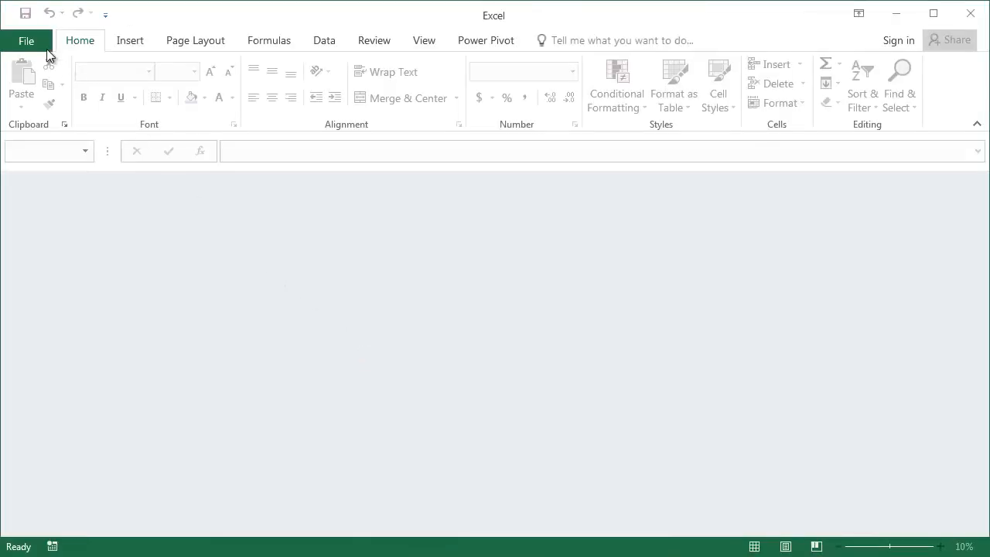
- Reopen 03 Password Protection from Recent with a wrong password and dismiss the error
left_click(42, 45)
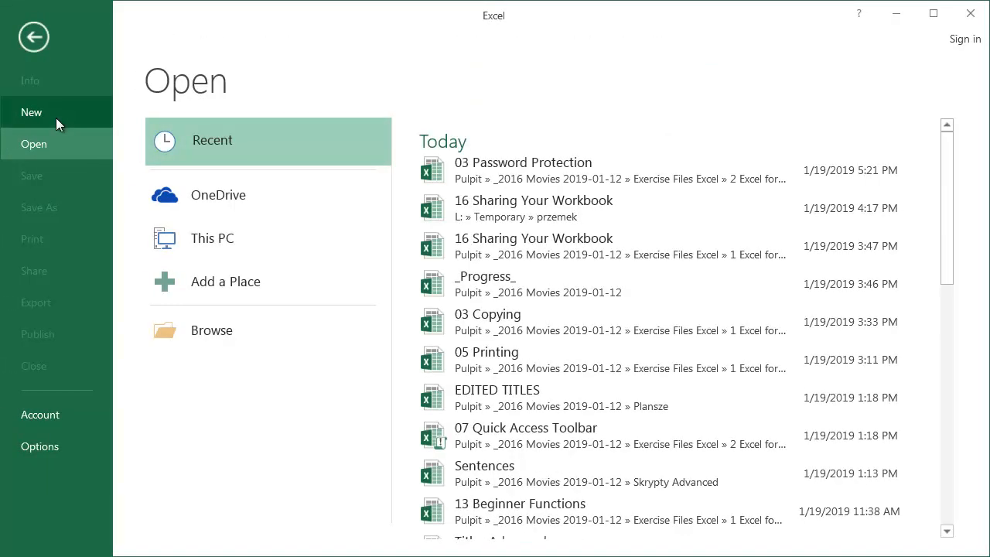
left_click(481, 162)
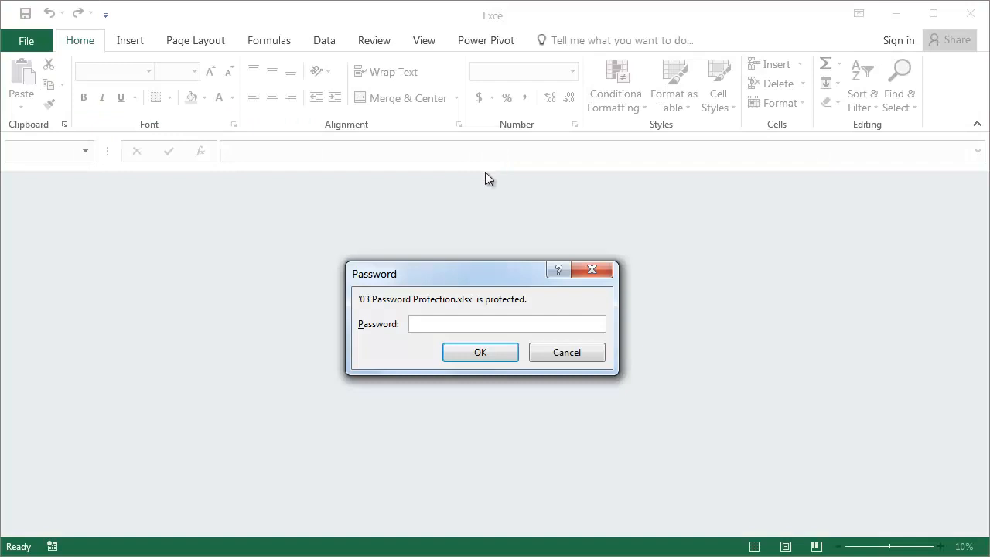
type("pas")
key("Return")
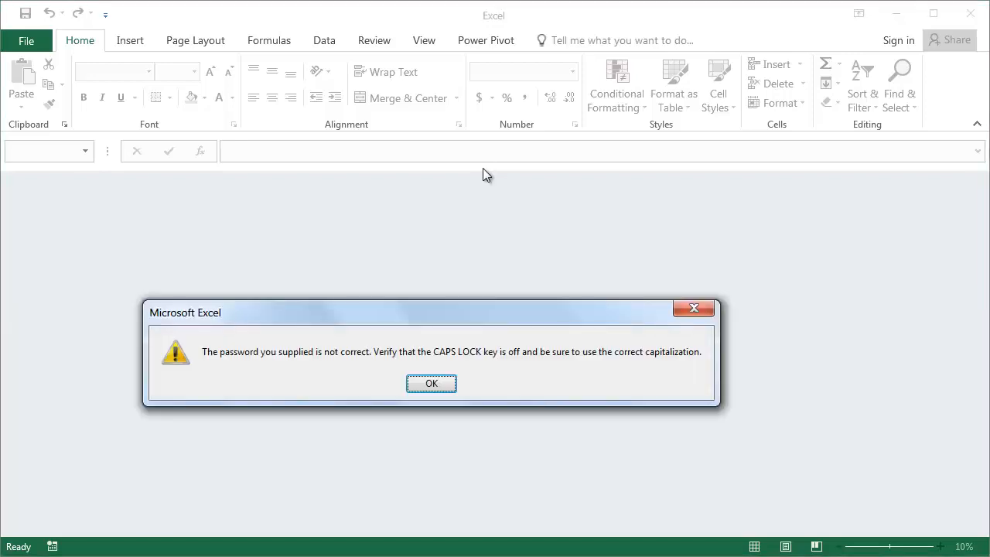
left_click(433, 383)
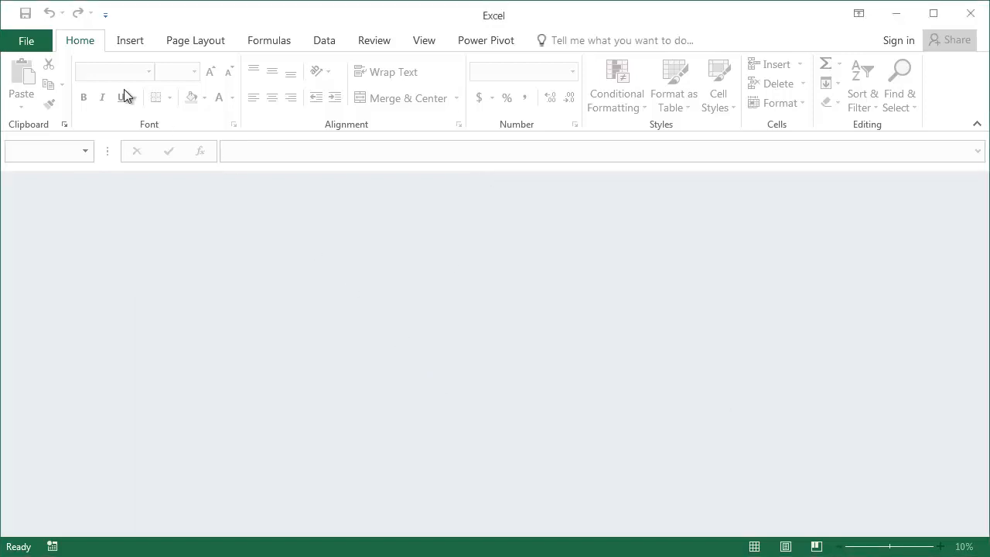
- Reopen 03 Password Protection and enter the correct password to open it
left_click(17, 42)
left_click(473, 163)
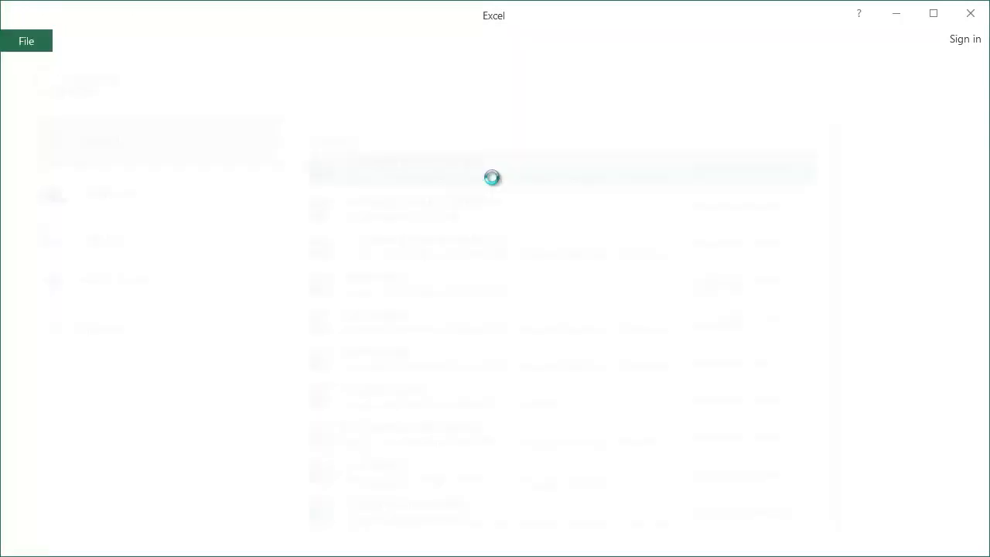
type("••")
left_click(491, 356)
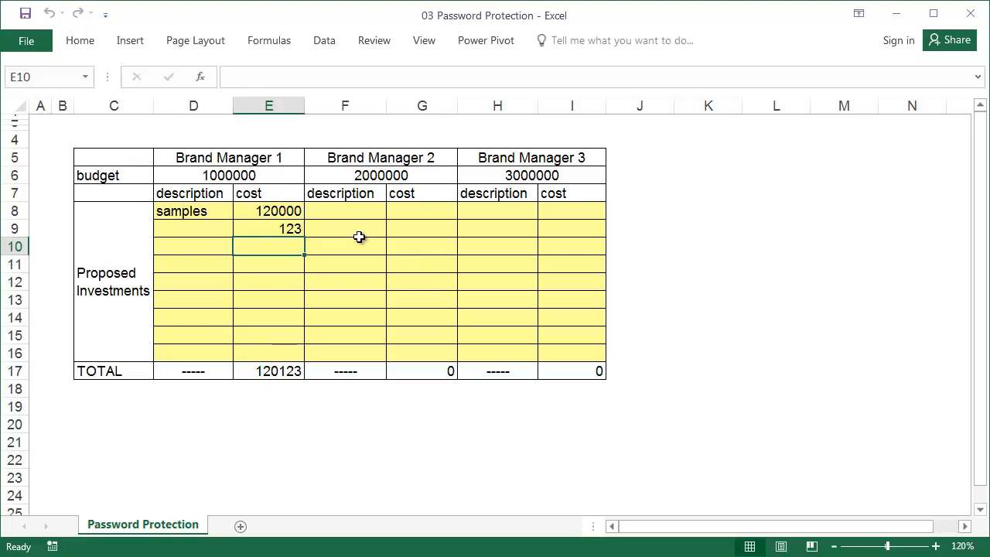
- Clear the workbook's encryption password and save it unencrypted
left_click(20, 45)
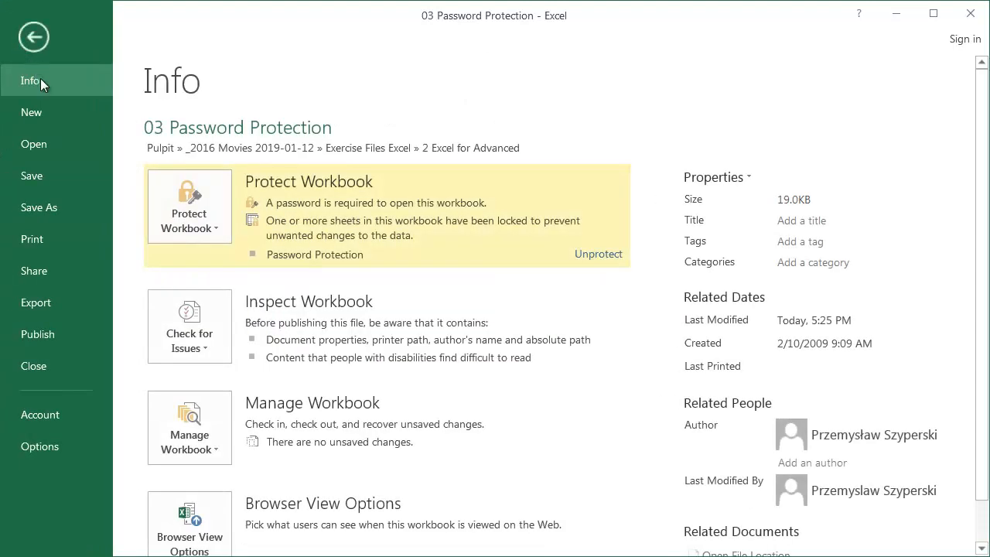
left_click(214, 224)
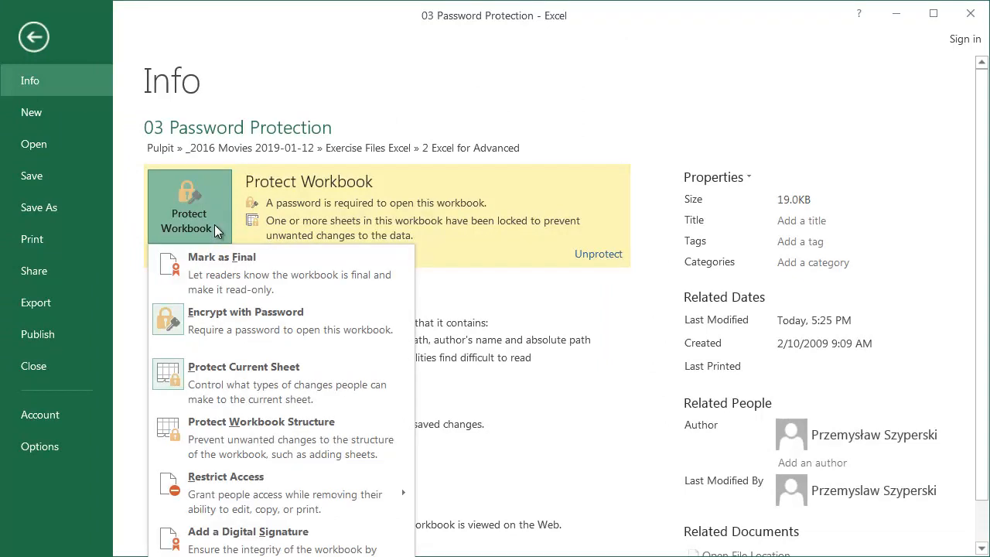
left_click(258, 315)
type("••")
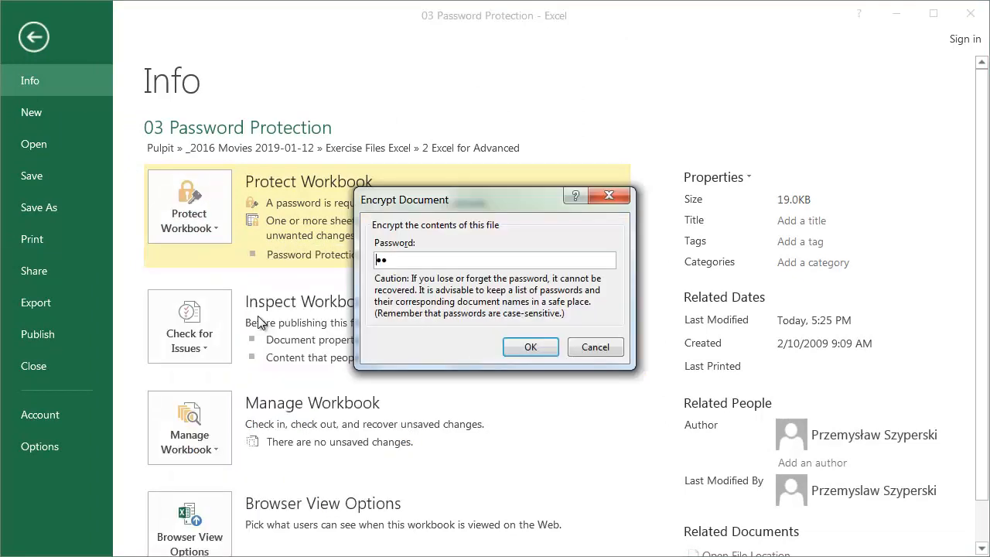
key("BackSpace")
key("BackSpace")
left_click(531, 348)
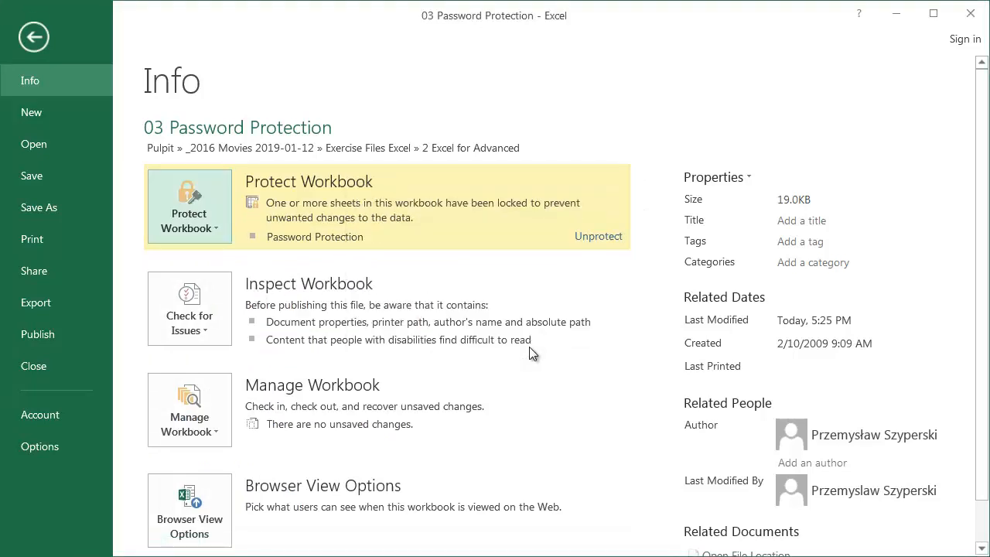
left_click(63, 183)
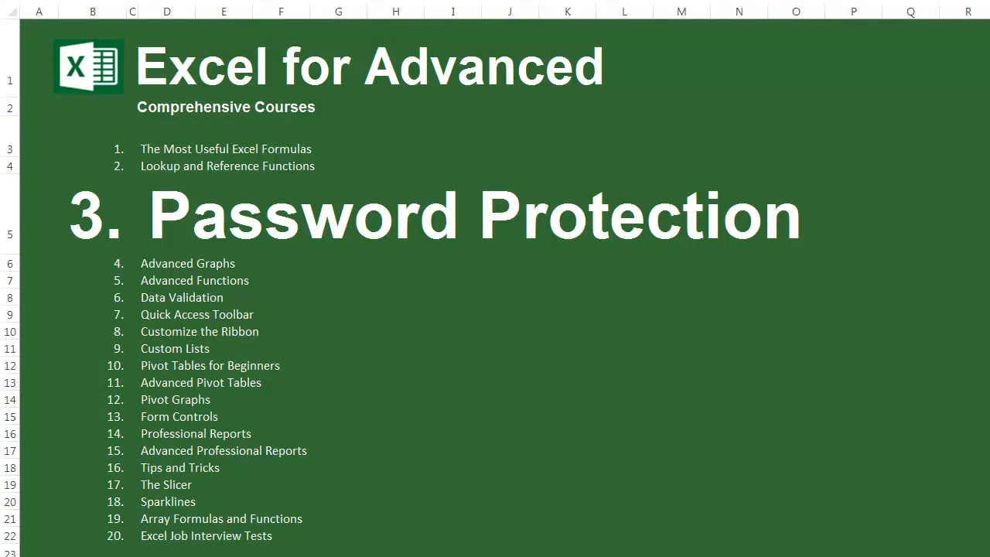